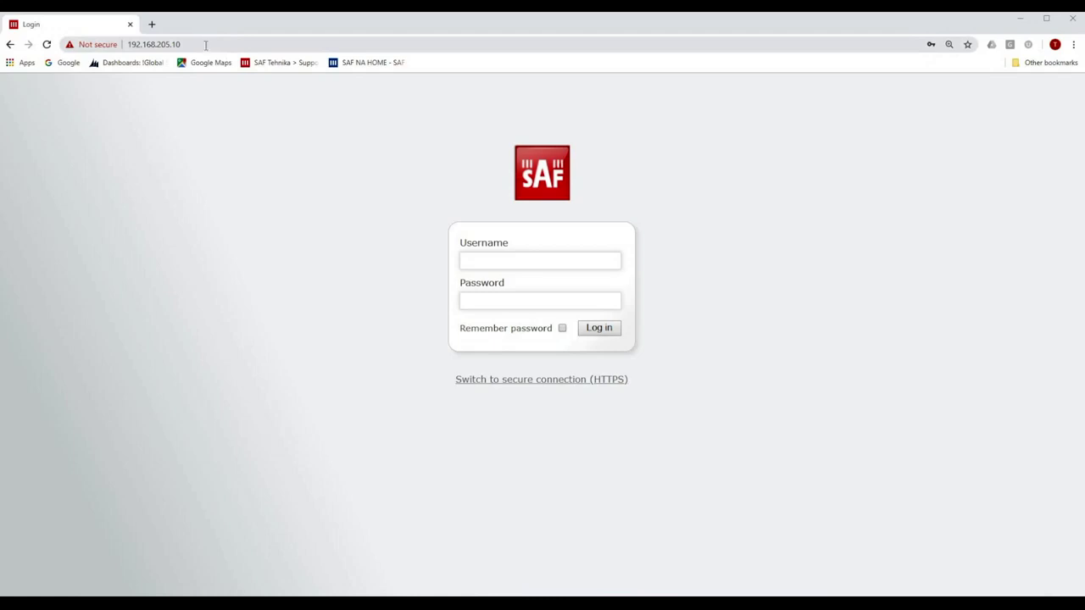
- Log in to the 192.168.205.10 radio's web GUI with the administrator username and password
{"action": "left_click", "coordinate": [496, 259]}
{"action": "type", "text": "admin"}
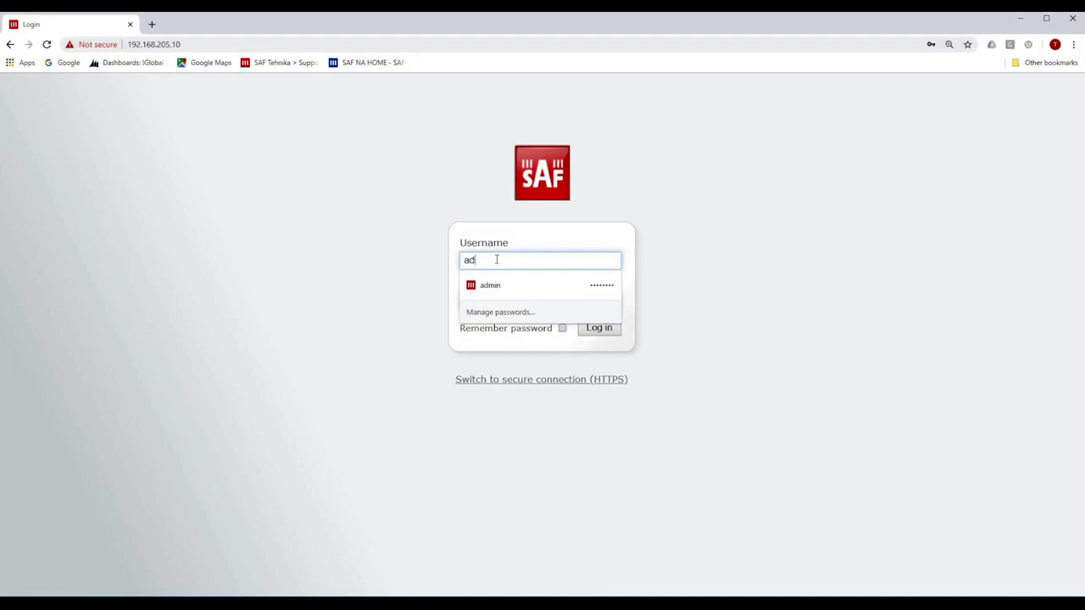
{"action": "key", "text": "Tab"}
{"action": "type", "text": "change"}
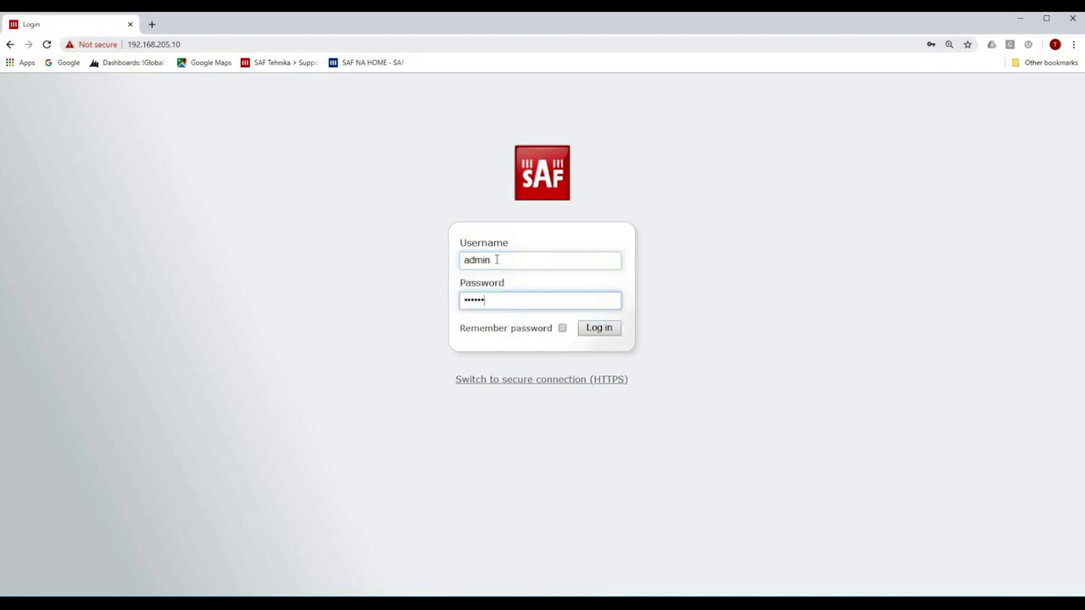
{"action": "type", "text": "me"}
{"action": "key", "text": "Return"}
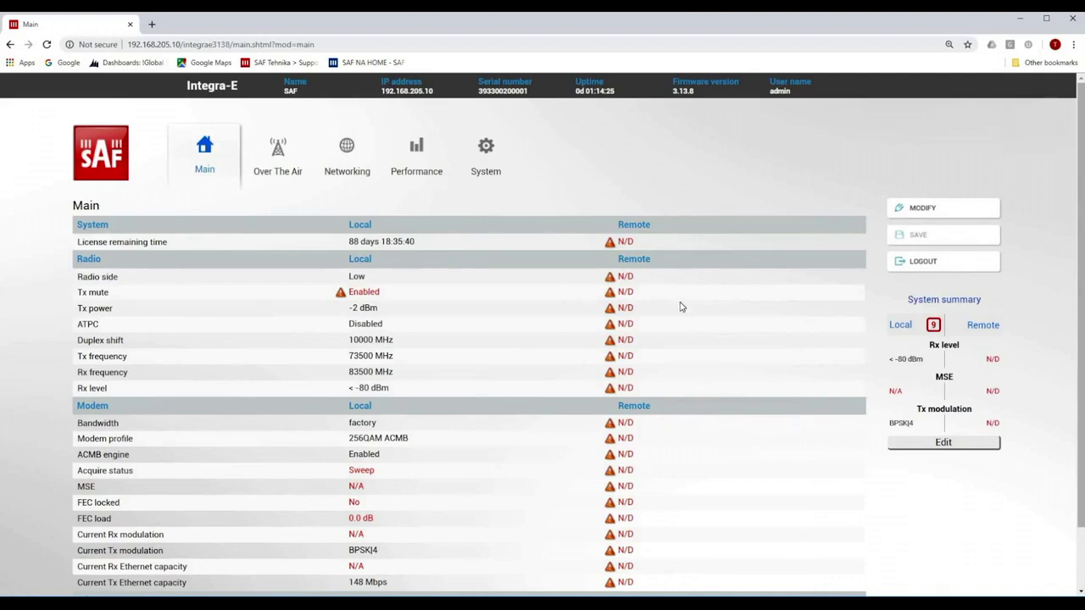
- Set the local radio to 2000 MHz bandwidth, 128QAM ACMB modem profile and 12 dBm Tx power
{"action": "left_click", "coordinate": [919, 209]}
{"action": "scroll", "coordinate": [830, 334], "scroll_direction": "down", "scroll_amount": 1}
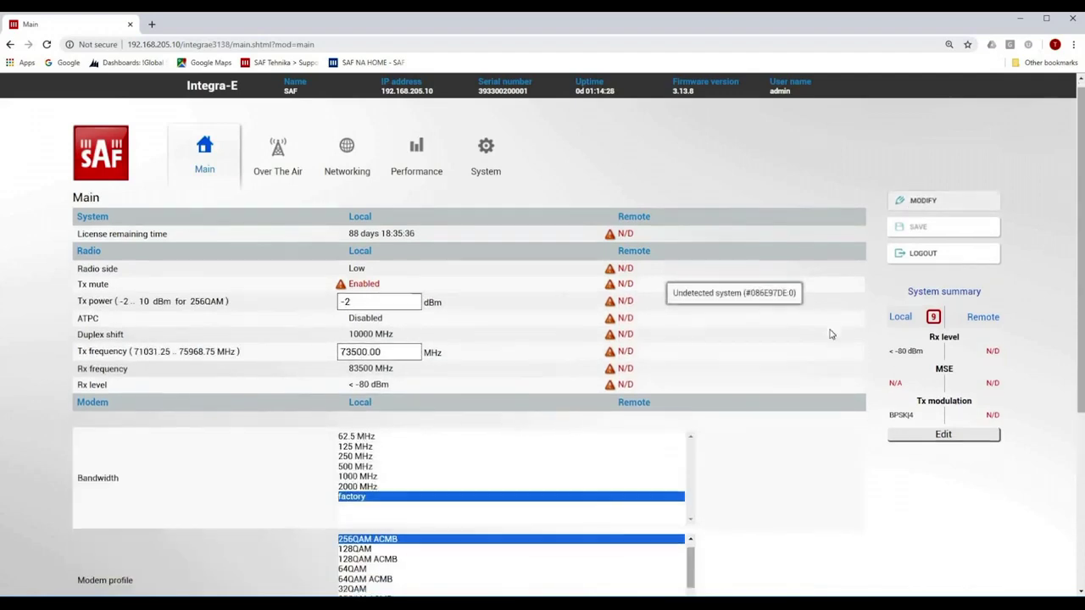
{"action": "scroll", "coordinate": [830, 334], "scroll_direction": "down", "scroll_amount": 1}
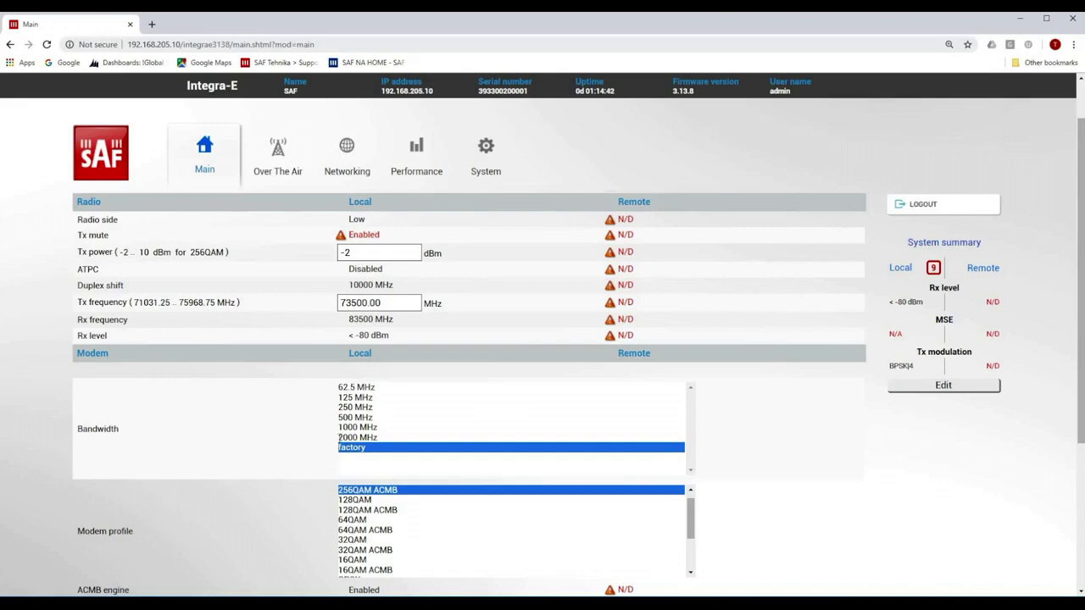
{"action": "left_click", "coordinate": [349, 437]}
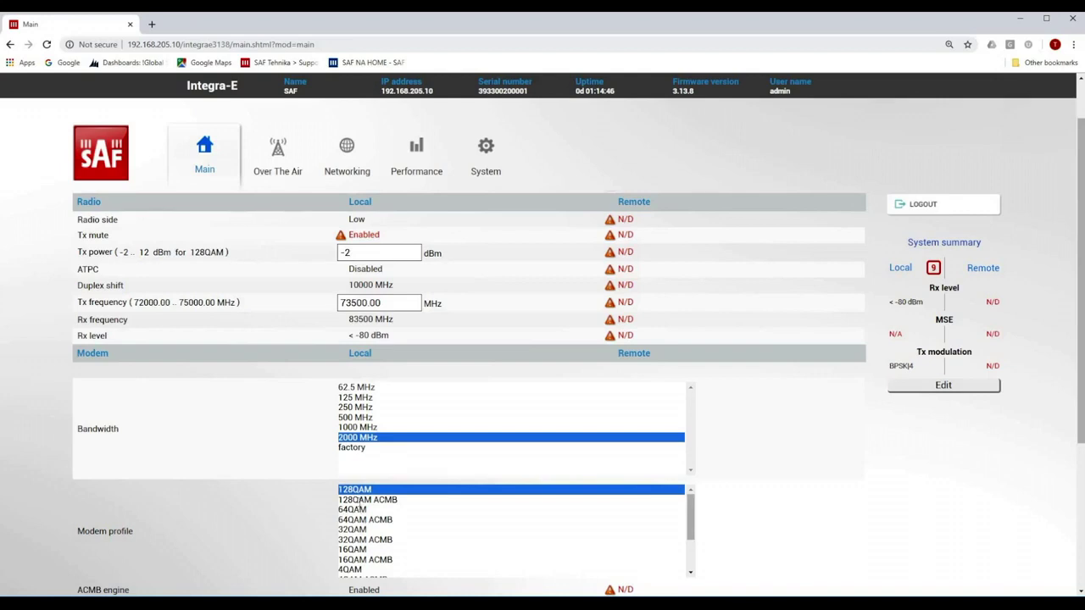
{"action": "left_click", "coordinate": [359, 500]}
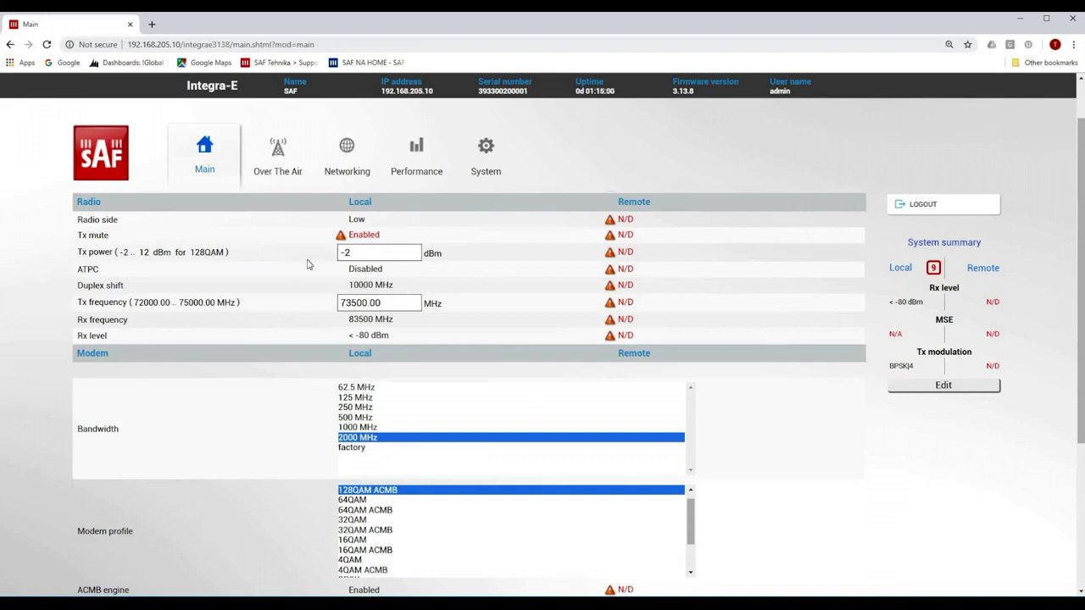
{"action": "double_click", "coordinate": [341, 252]}
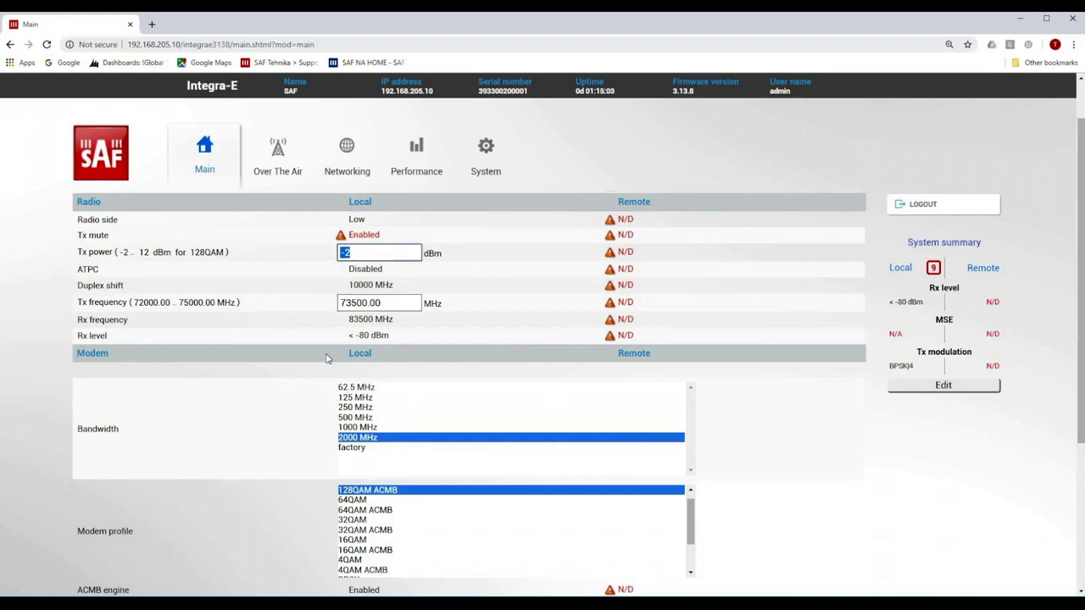
{"action": "type", "text": "12"}
- Execute and save the new local radio configuration, then open a blank browser tab
{"action": "scroll", "coordinate": [837, 509], "scroll_direction": "down", "scroll_amount": 3}
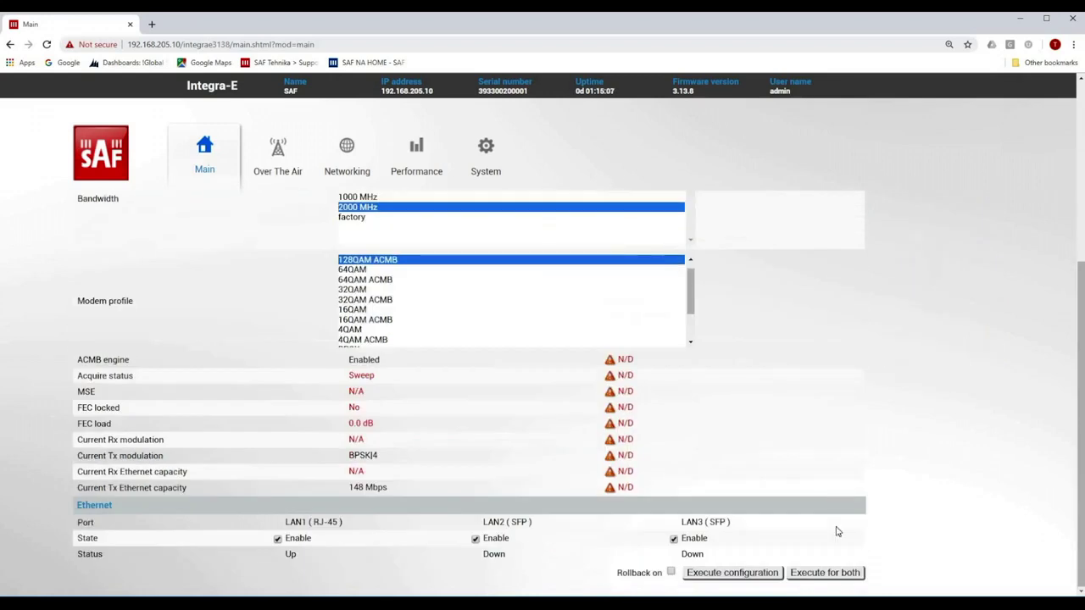
{"action": "left_click", "coordinate": [720, 576]}
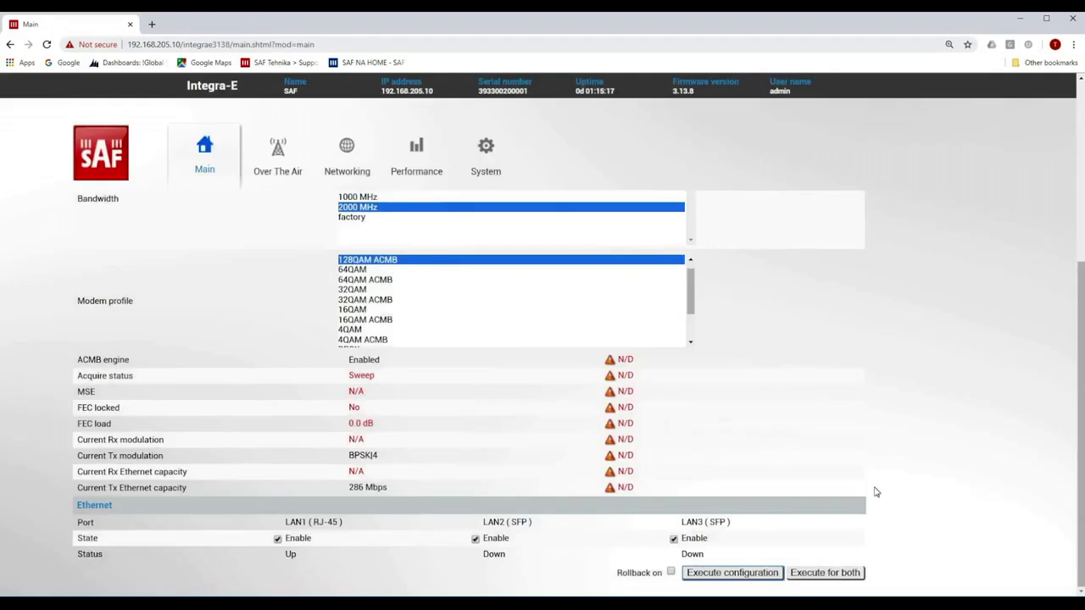
{"action": "scroll", "coordinate": [876, 492], "scroll_direction": "up", "scroll_amount": 3}
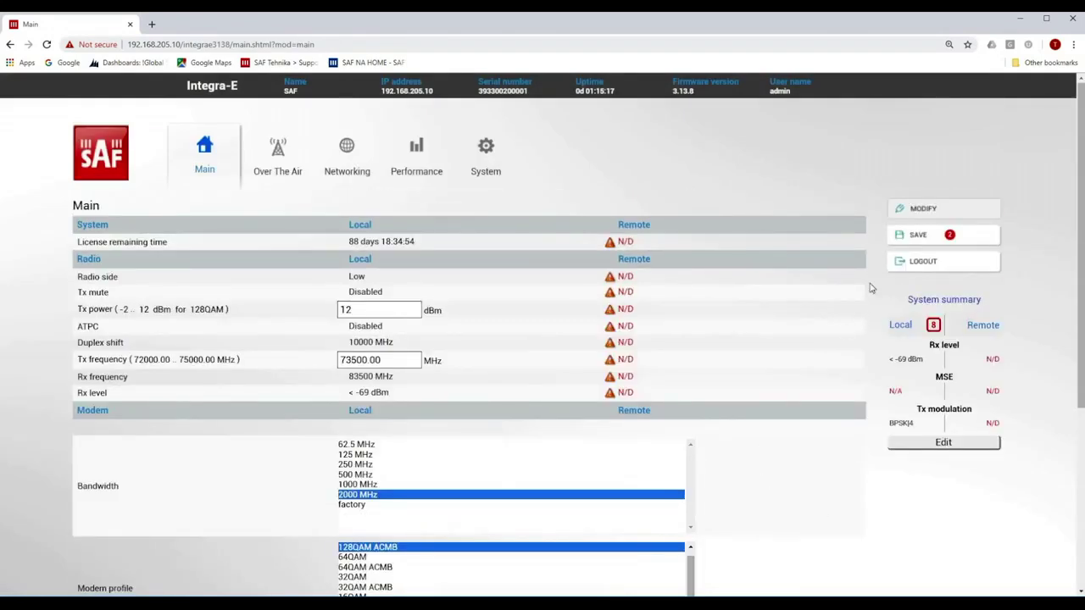
{"action": "left_click", "coordinate": [919, 244]}
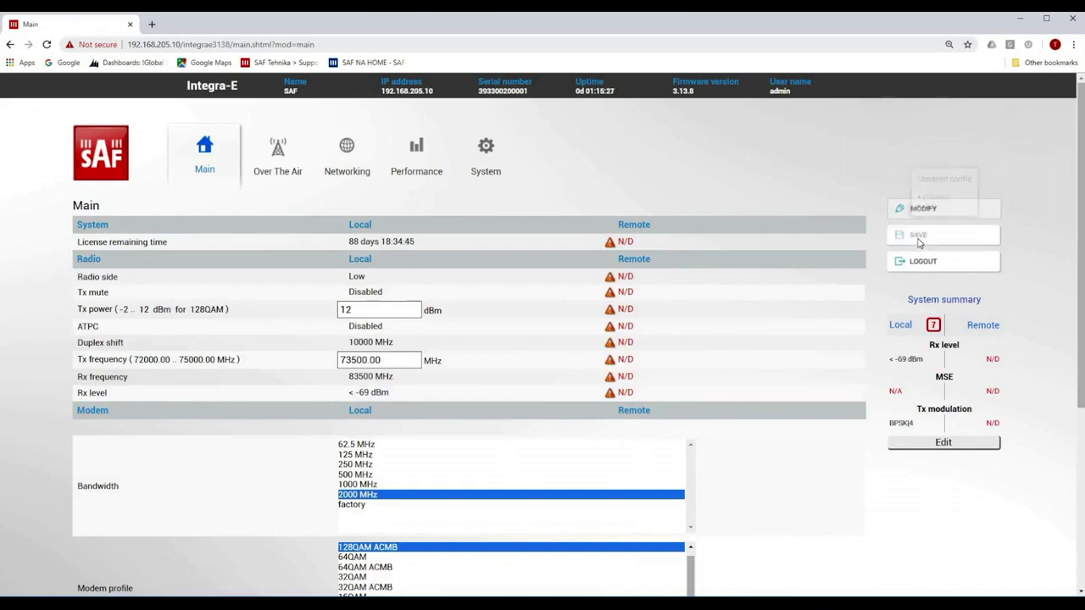
{"action": "left_click", "coordinate": [151, 24]}
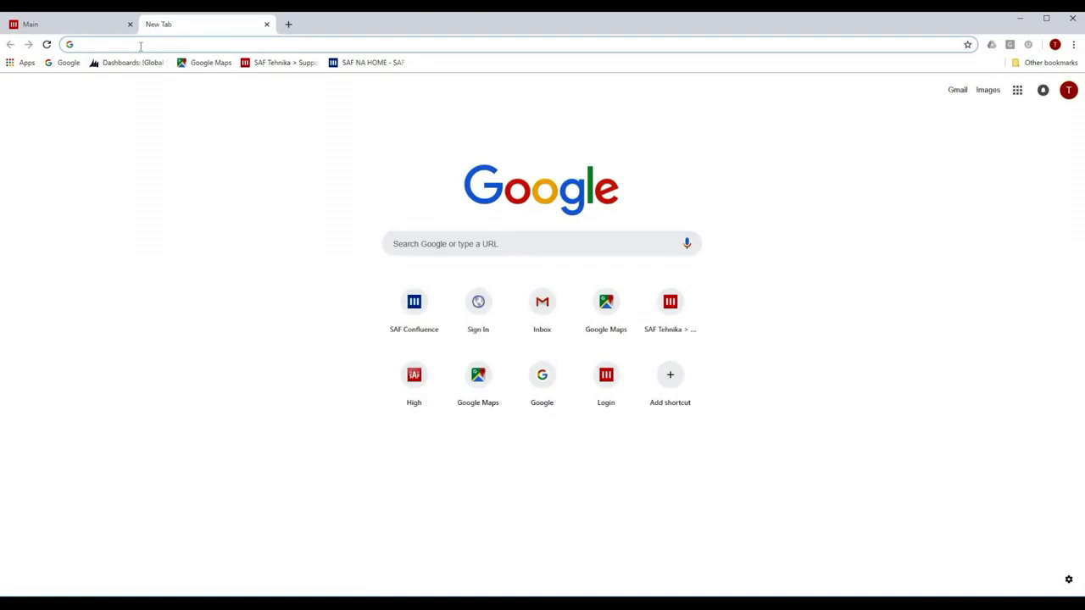
- Go to 192.168.205.11 in the new tab and log in to the second radio
{"action": "left_click", "coordinate": [141, 44]}
{"action": "type", "text": "192"}
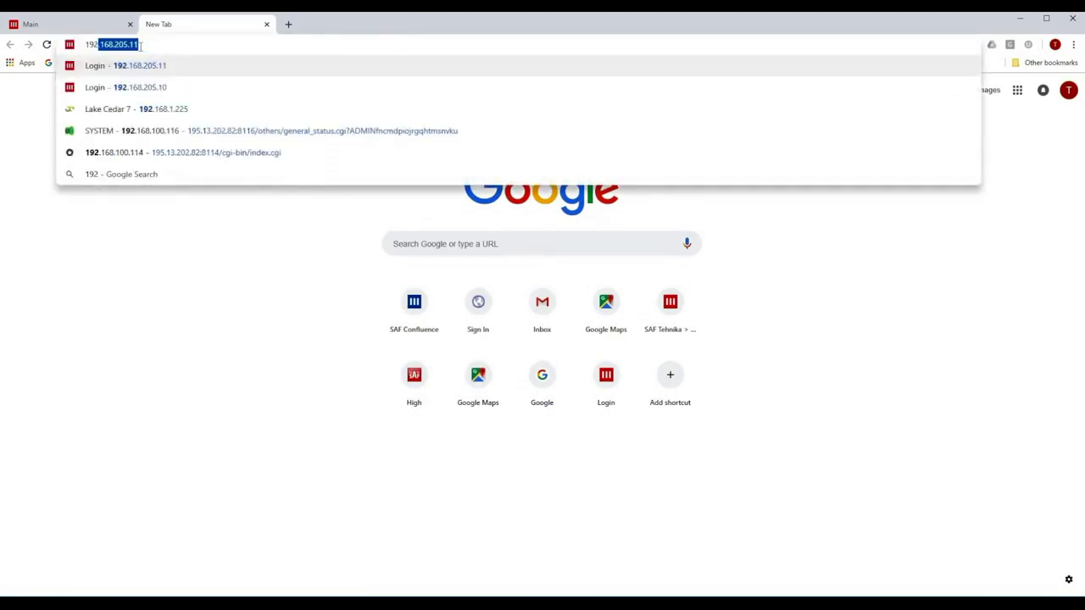
{"action": "type", "text": ".168."}
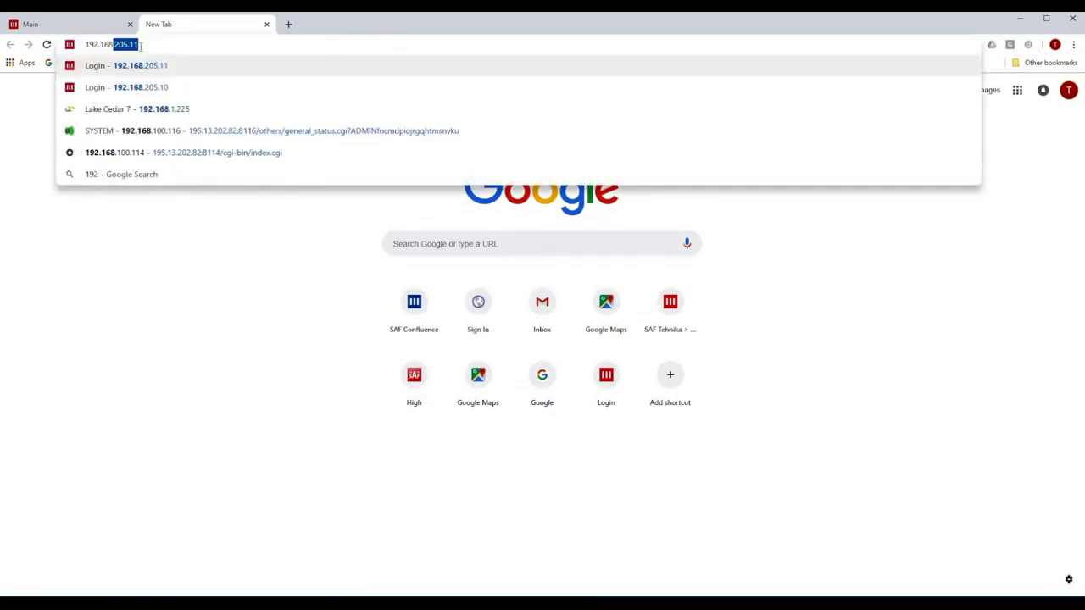
{"action": "type", "text": "205.11"}
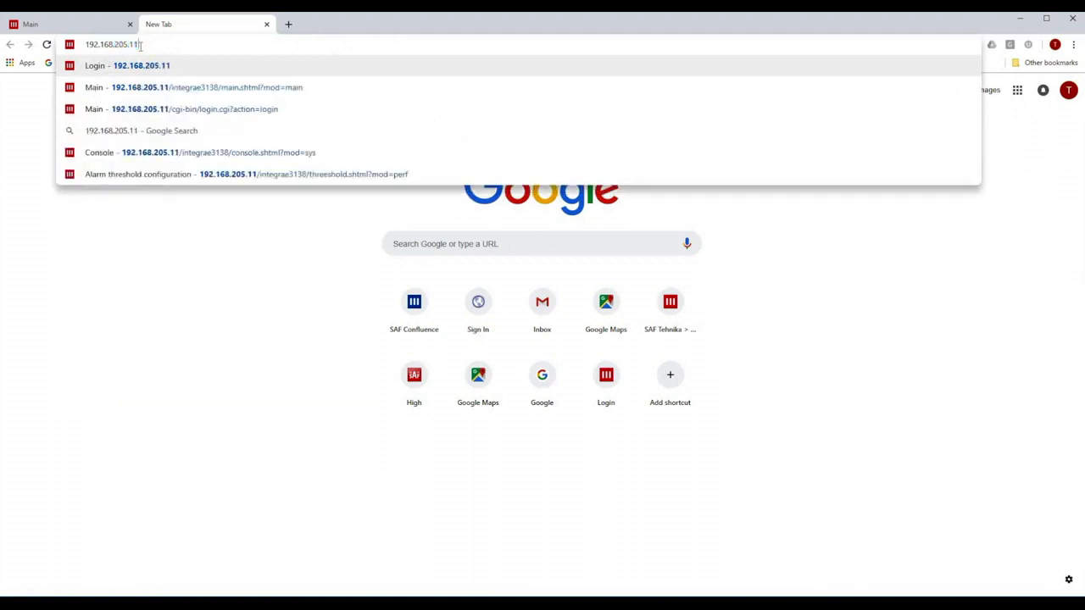
{"action": "key", "text": "Return"}
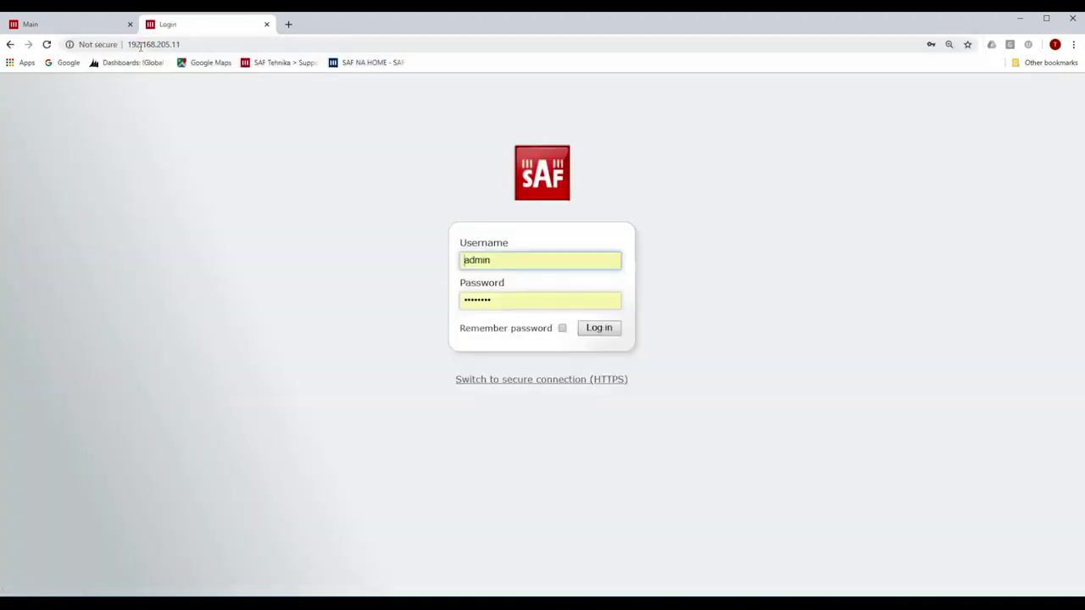
{"action": "left_click", "coordinate": [600, 331]}
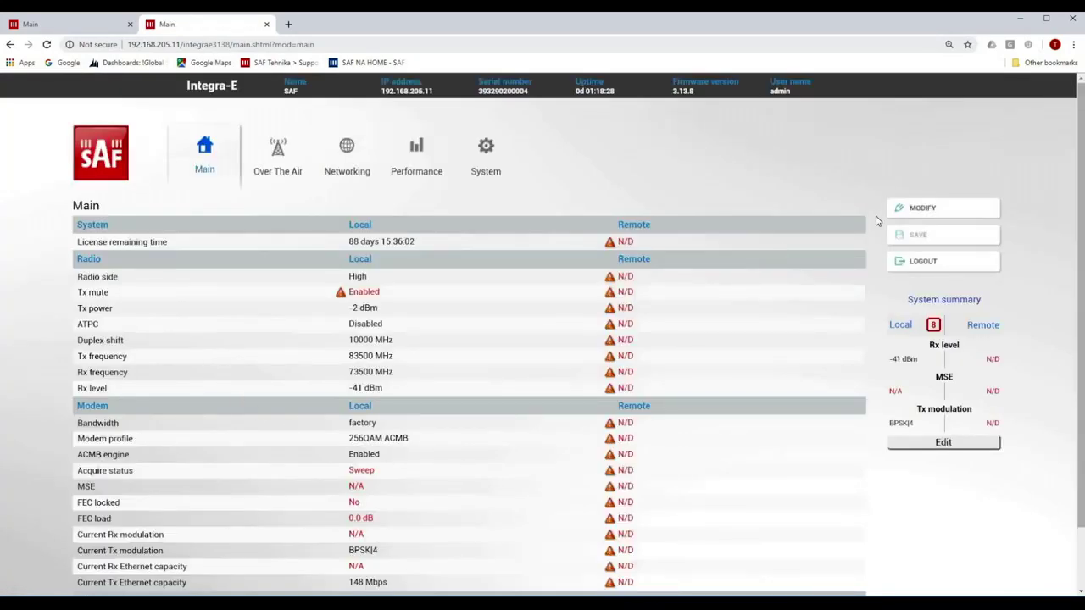
- Set the second radio to 2000 MHz bandwidth, 128QAM ACMB profile and 12 dBm Tx power
{"action": "left_click", "coordinate": [908, 212]}
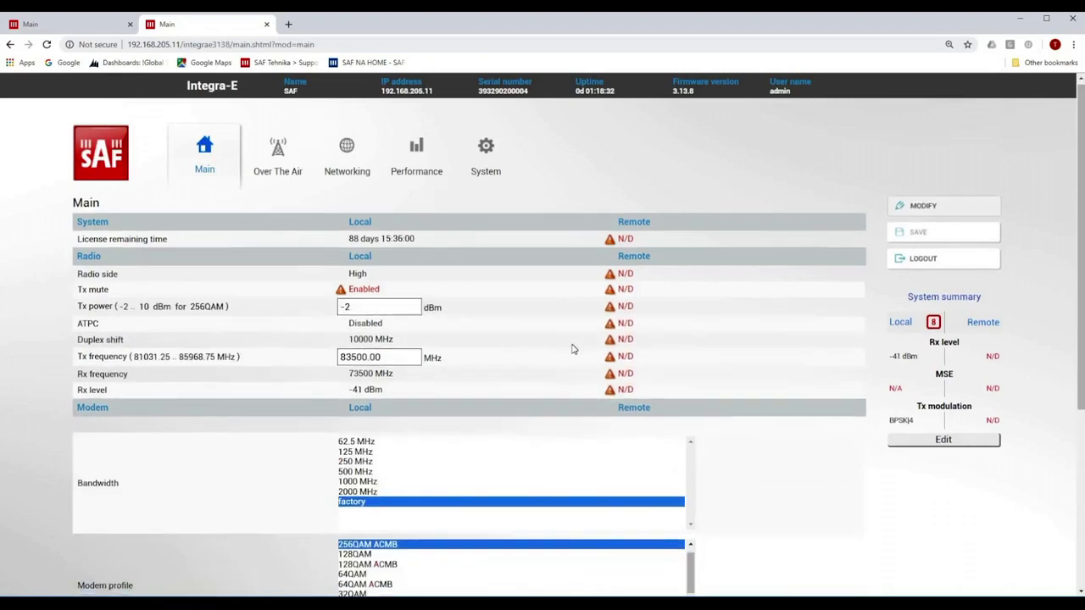
{"action": "scroll", "coordinate": [571, 346], "scroll_direction": "down", "scroll_amount": 2}
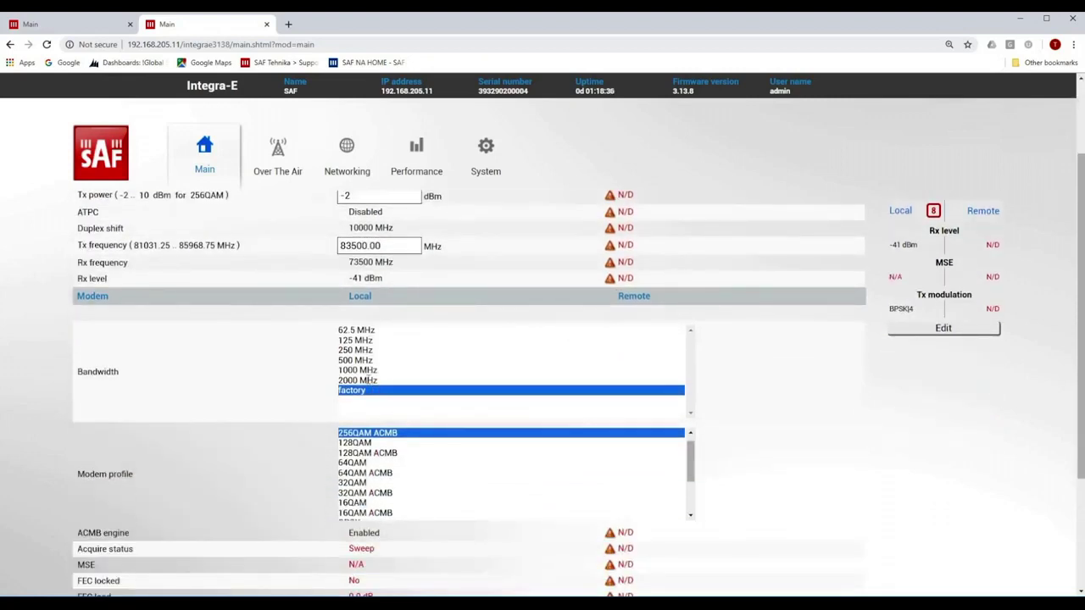
{"action": "left_click", "coordinate": [384, 381]}
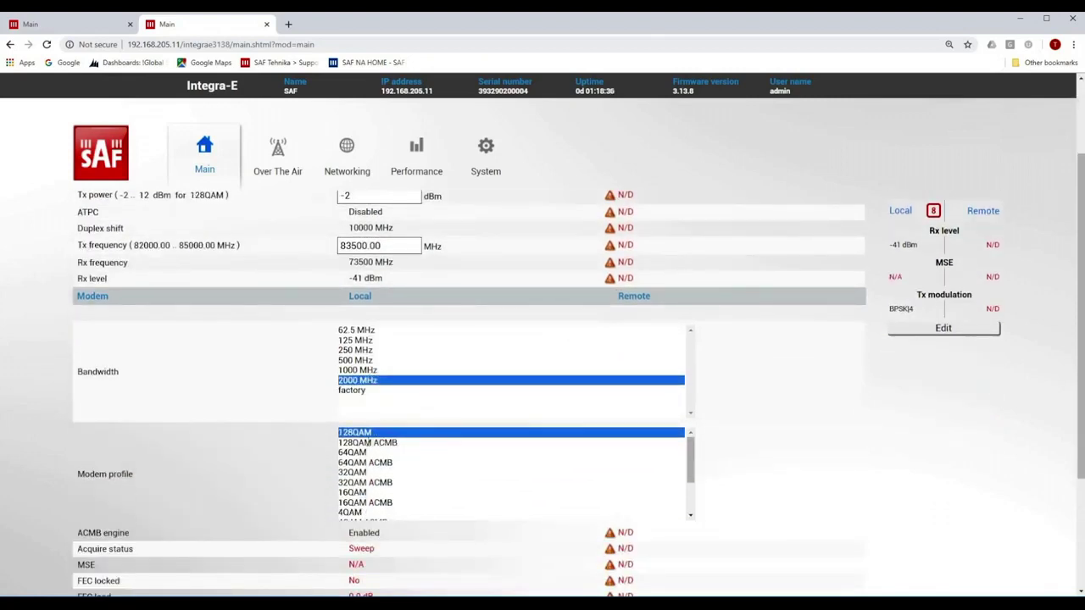
{"action": "left_click", "coordinate": [371, 443]}
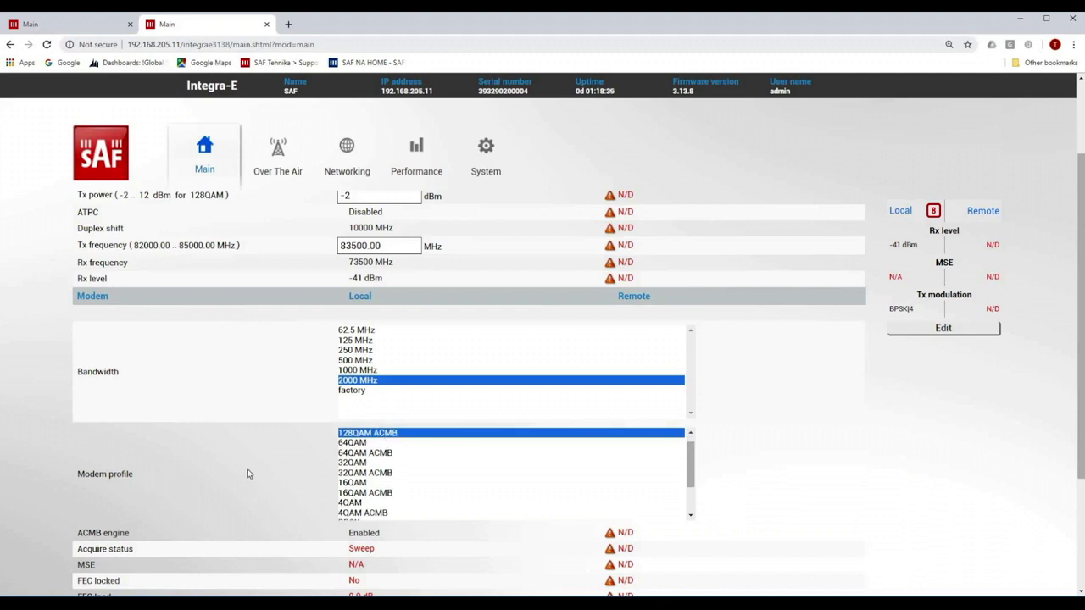
{"action": "scroll", "coordinate": [246, 455], "scroll_direction": "up", "scroll_amount": 3}
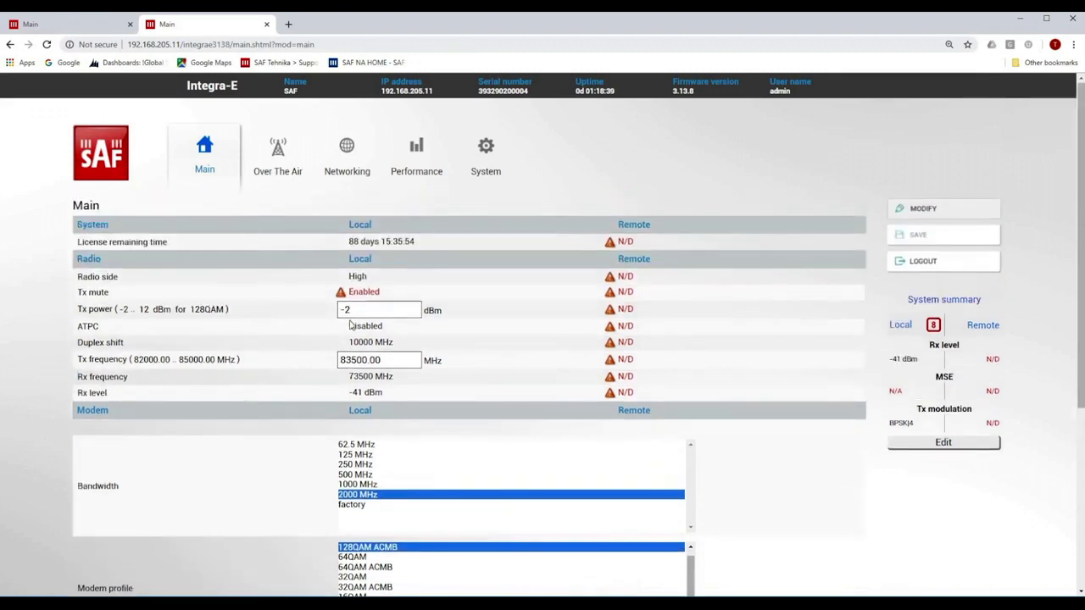
{"action": "left_click_drag", "start_coordinate": [354, 310], "coordinate": [337, 314]}
{"action": "type", "text": "10"}
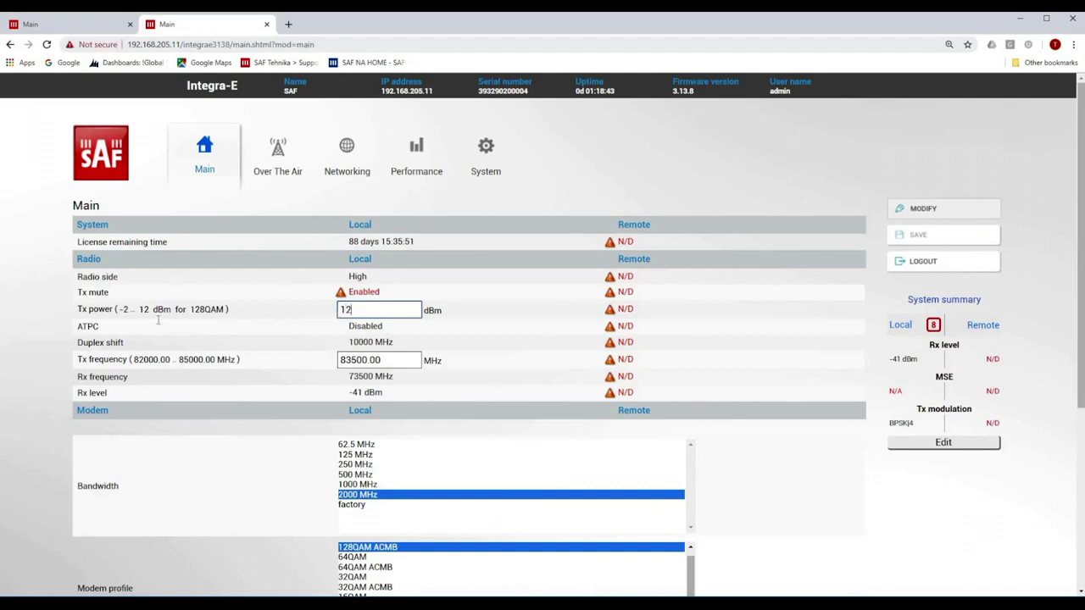
- Execute the second radio's new configuration and save it
{"action": "scroll", "coordinate": [665, 523], "scroll_direction": "down", "scroll_amount": 3}
{"action": "scroll", "coordinate": [665, 523], "scroll_direction": "down", "scroll_amount": 1}
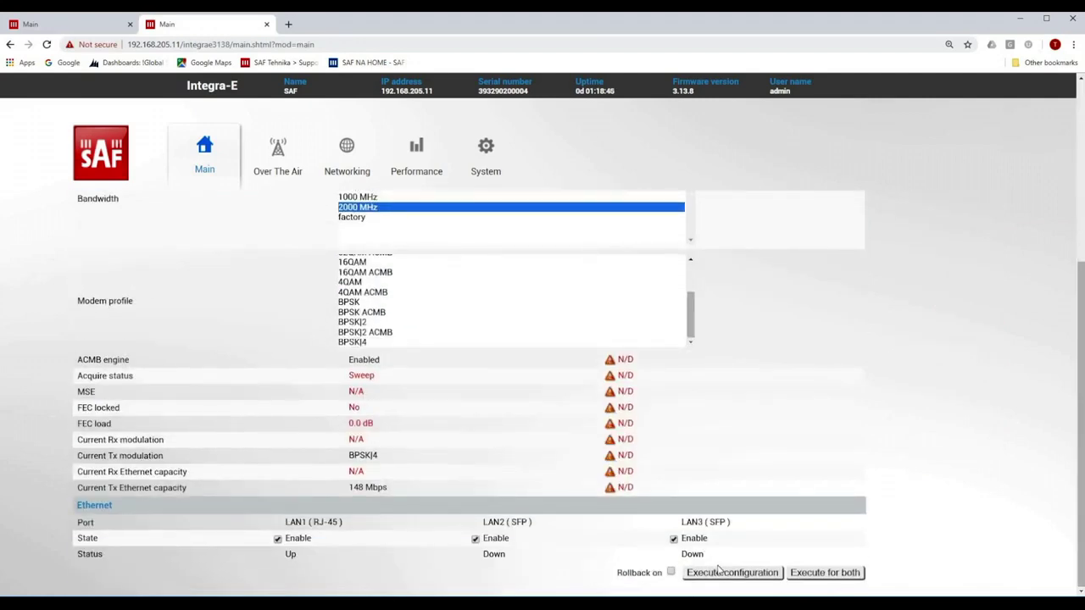
{"action": "left_click", "coordinate": [720, 574]}
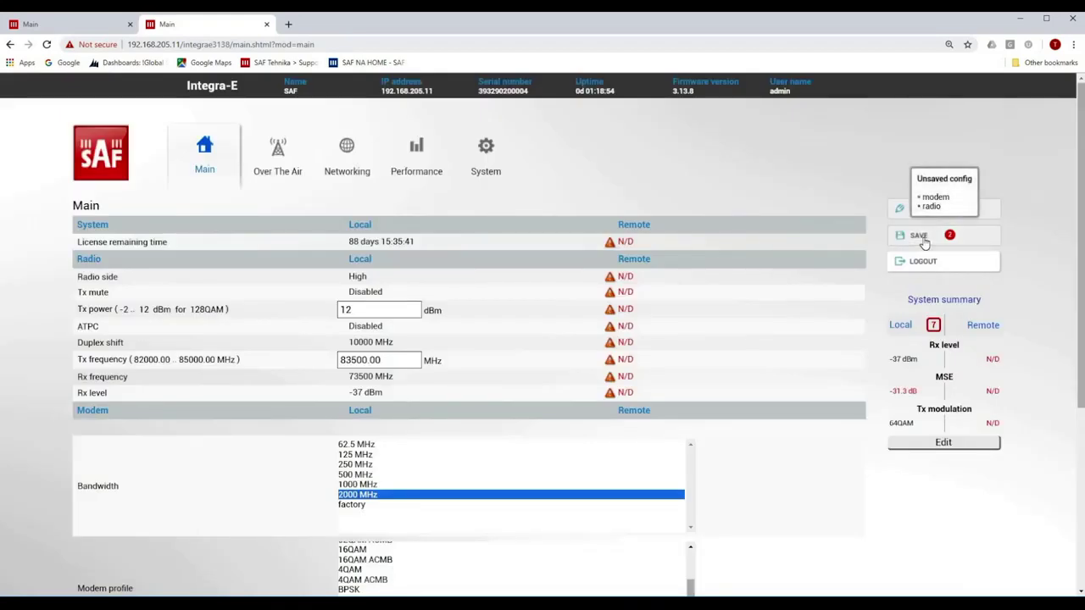
{"action": "left_click", "coordinate": [922, 238]}
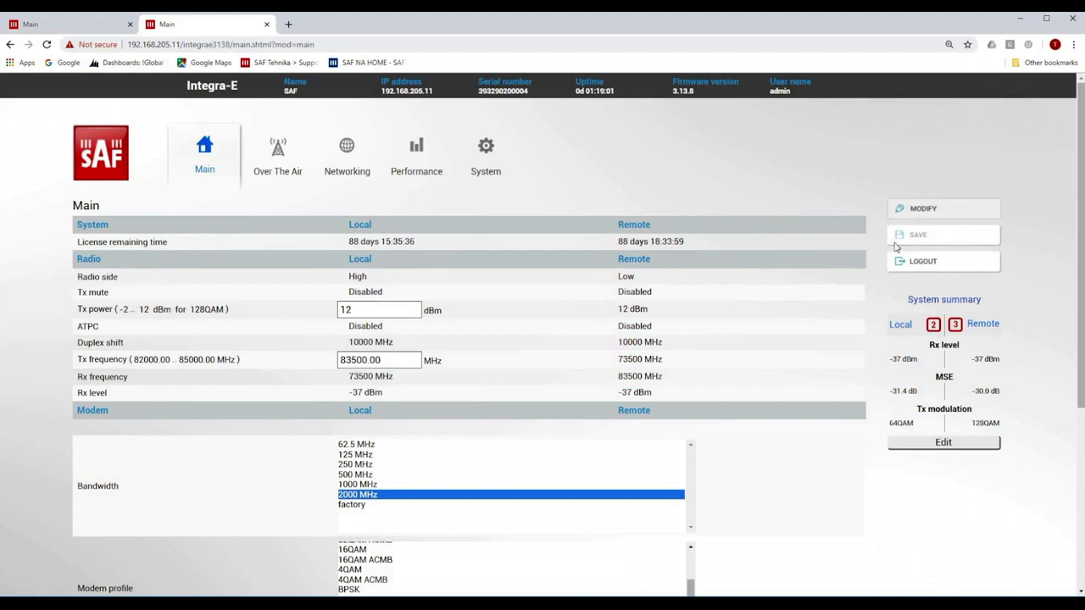
- Reload the Main status page and check both radios show Locked at 2000 MHz, 128QAM ACMB, 12 dBm
{"action": "left_click", "coordinate": [189, 172]}
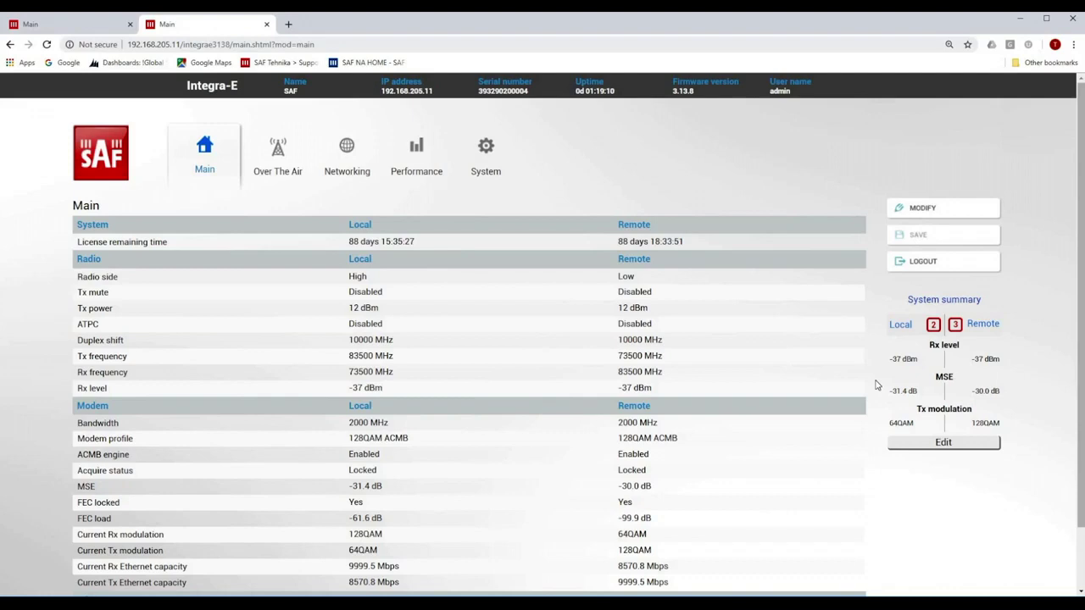
{"action": "left_click", "coordinate": [907, 439]}
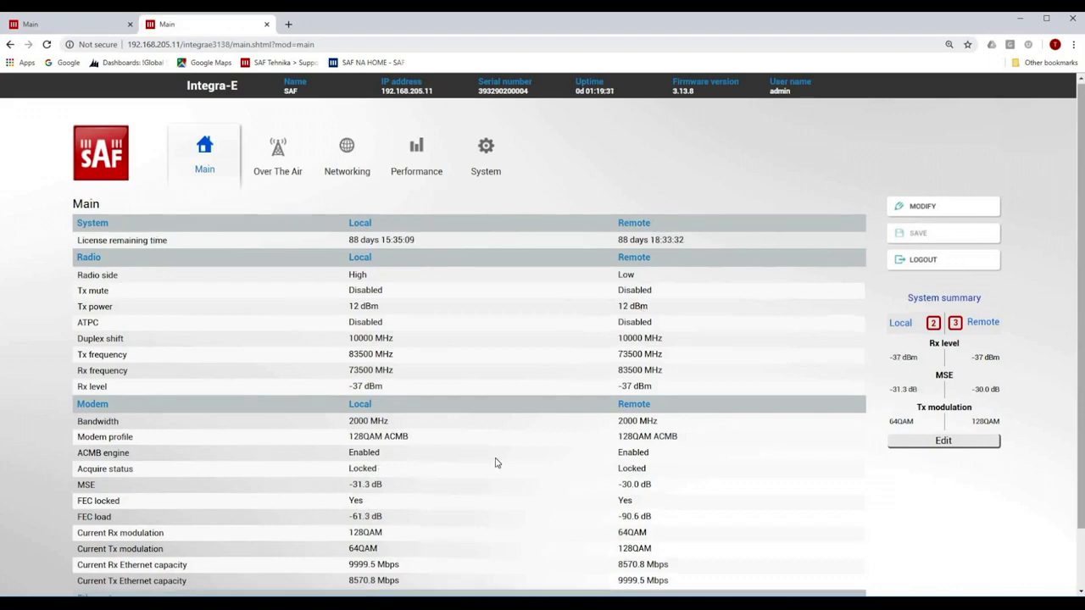
- Scroll the Main page and confirm 128QAM Tx/Rx modulation and 9999.5 Mbps capacity on both ends
{"action": "scroll", "coordinate": [496, 460], "scroll_direction": "down", "scroll_amount": 1}
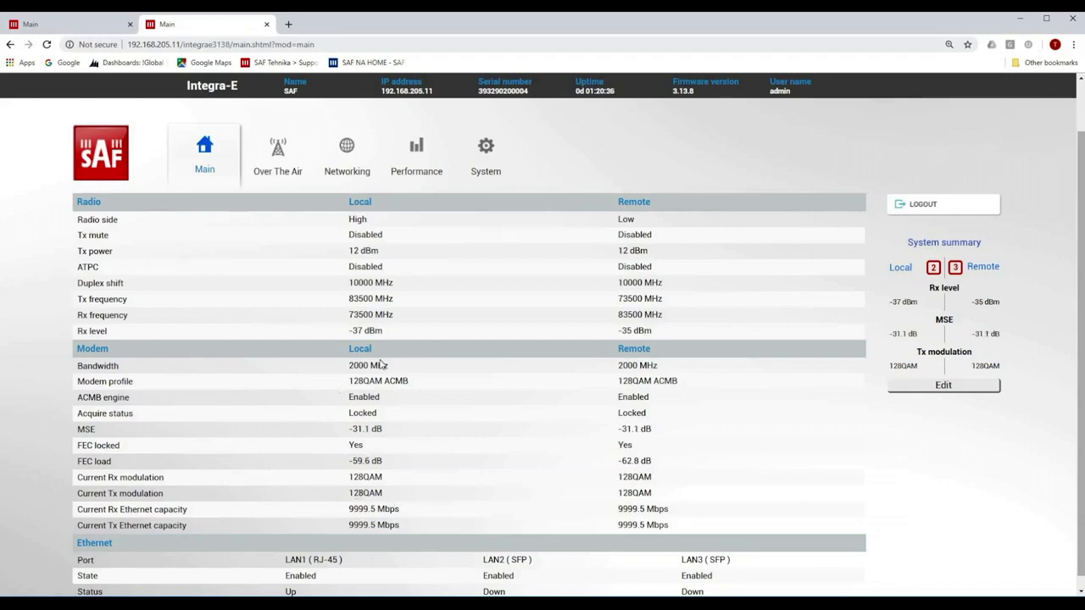
- Open the Networking VLAN page and switch its settings into edit mode
{"action": "left_click", "coordinate": [483, 159]}
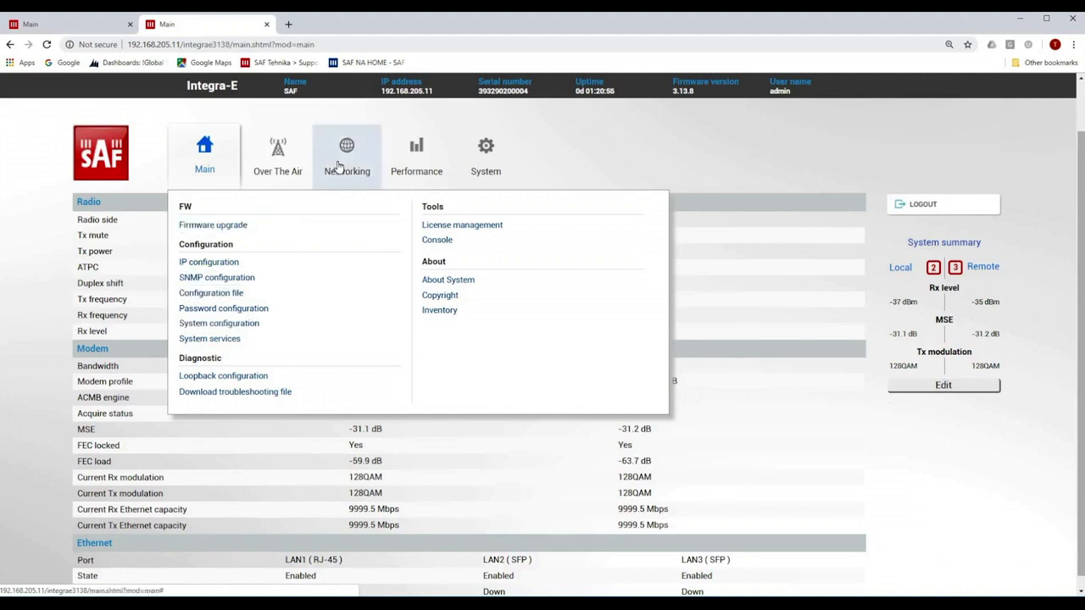
{"action": "mouse_move", "coordinate": [337, 165]}
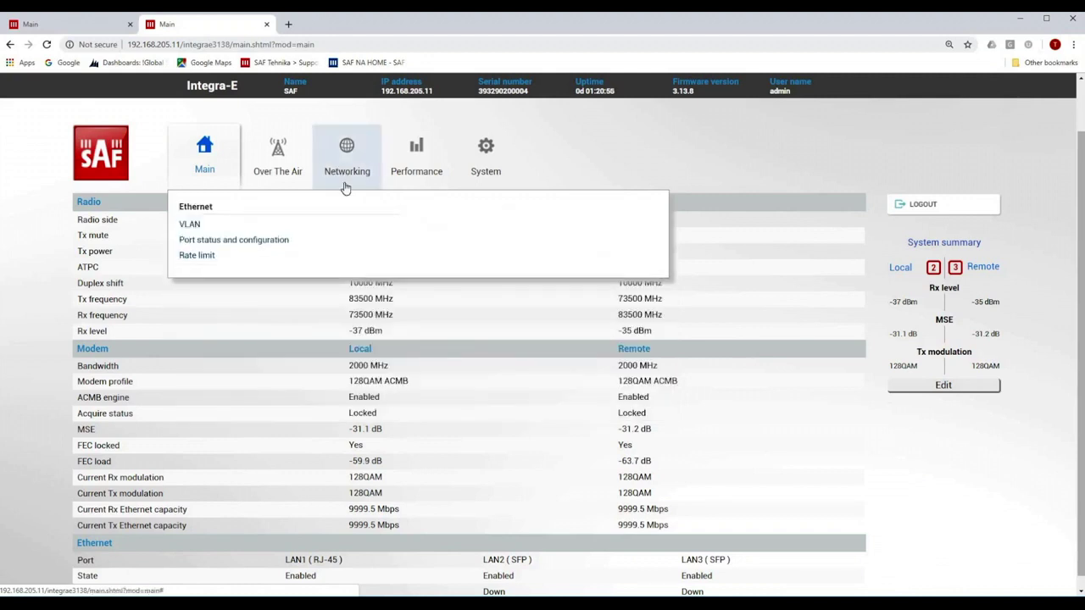
{"action": "left_click", "coordinate": [197, 227]}
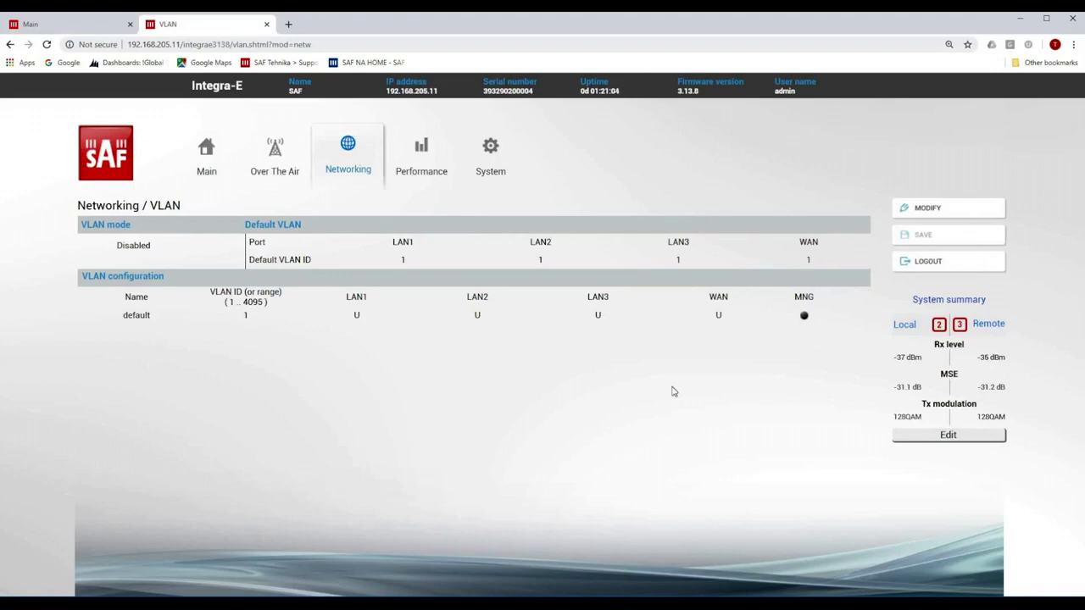
{"action": "left_click", "coordinate": [913, 208]}
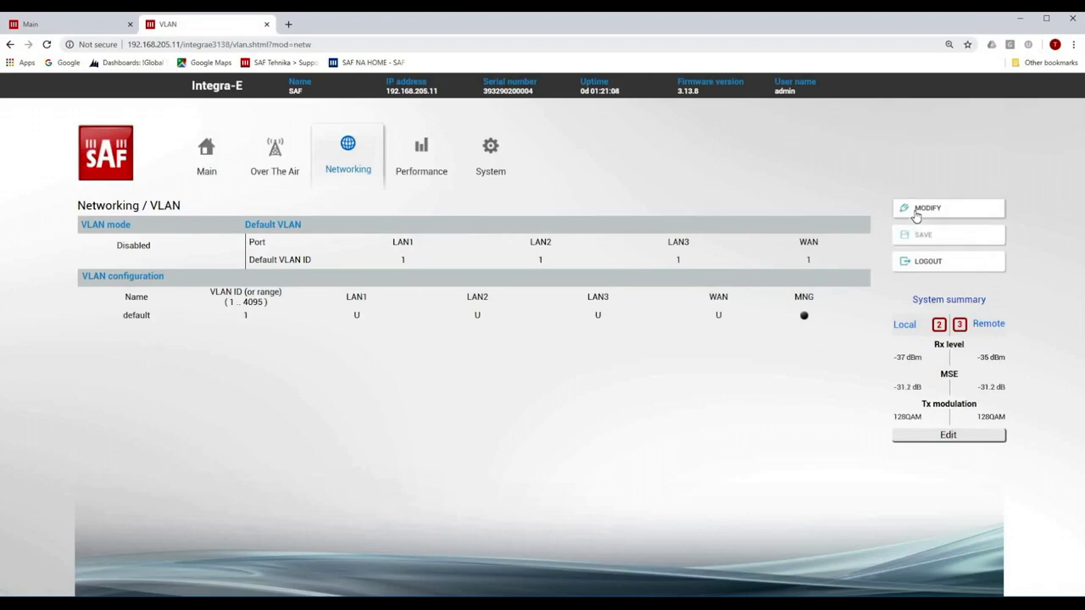